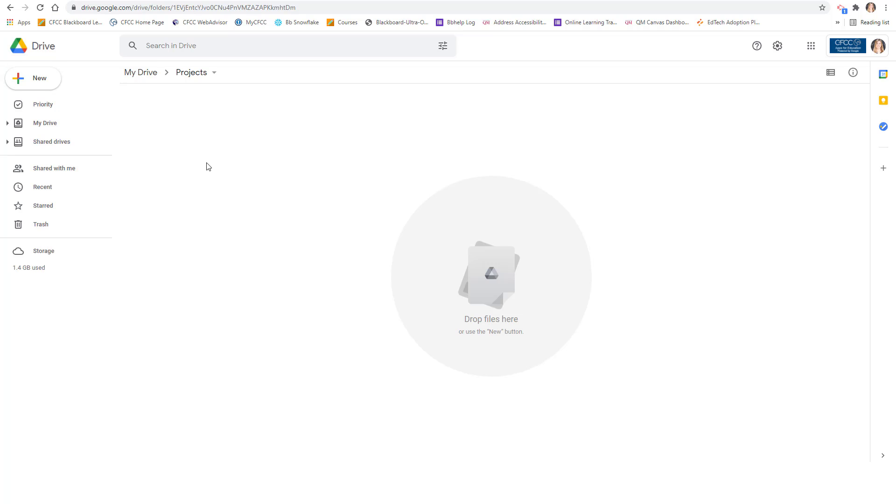
# Upload forest_ronan.jpg from Pictures into the Projects folder
pyautogui.click(49, 83)
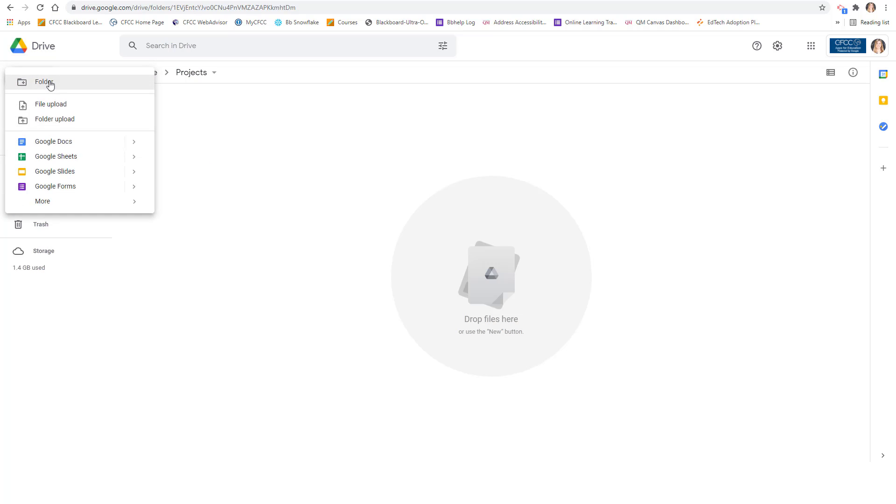
pyautogui.click(84, 105)
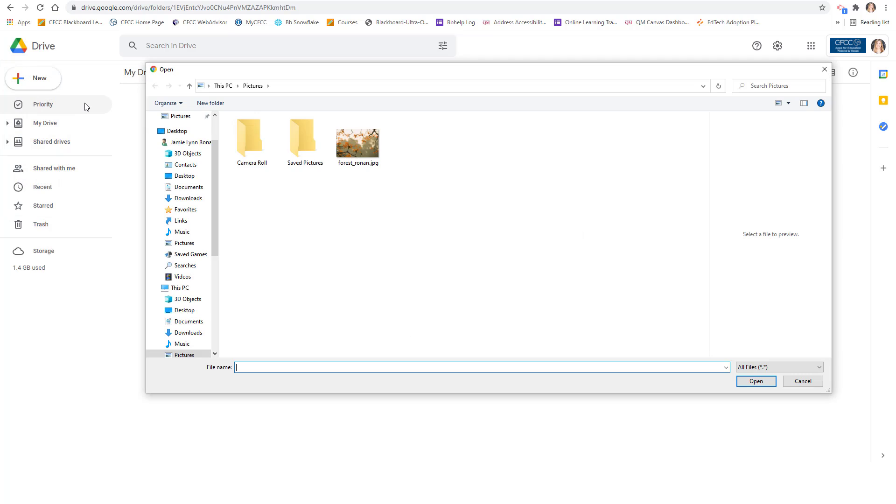
pyautogui.click(373, 155)
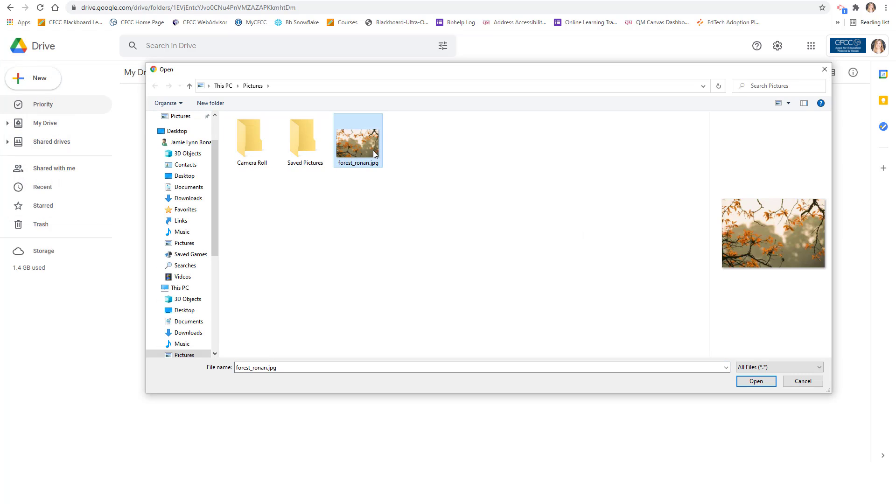
pyautogui.click(758, 381)
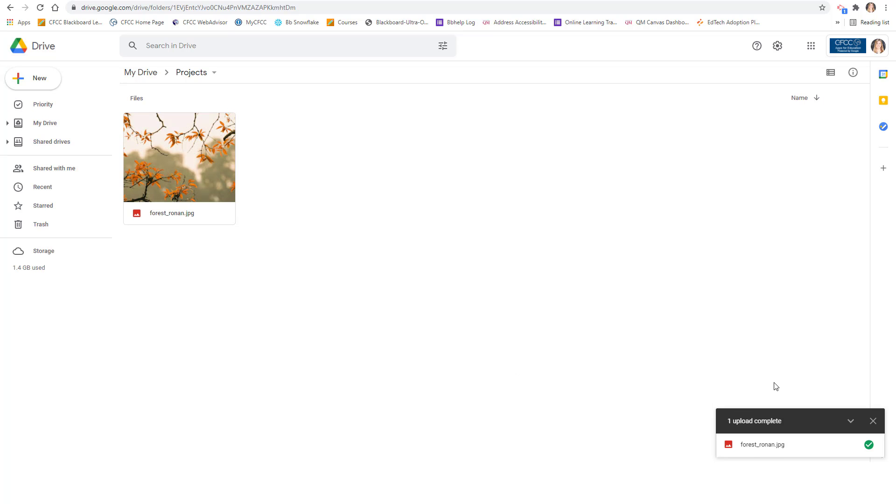
# Open forest_ronan.jpg and set its General access to Anyone with the link as viewer
pyautogui.doubleClick(190, 168)
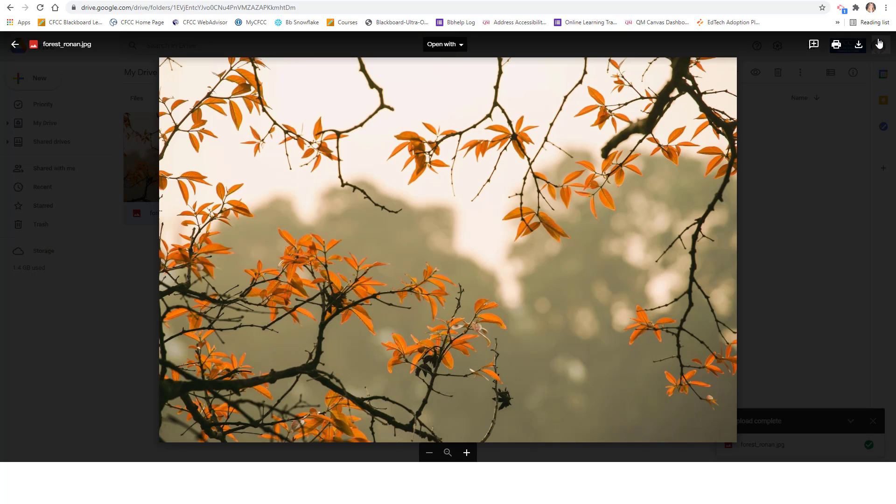
pyautogui.click(880, 44)
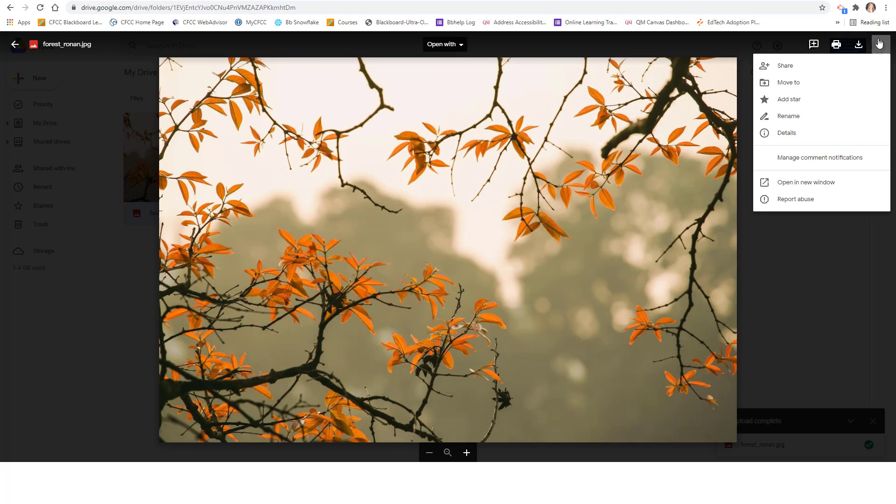
pyautogui.click(797, 69)
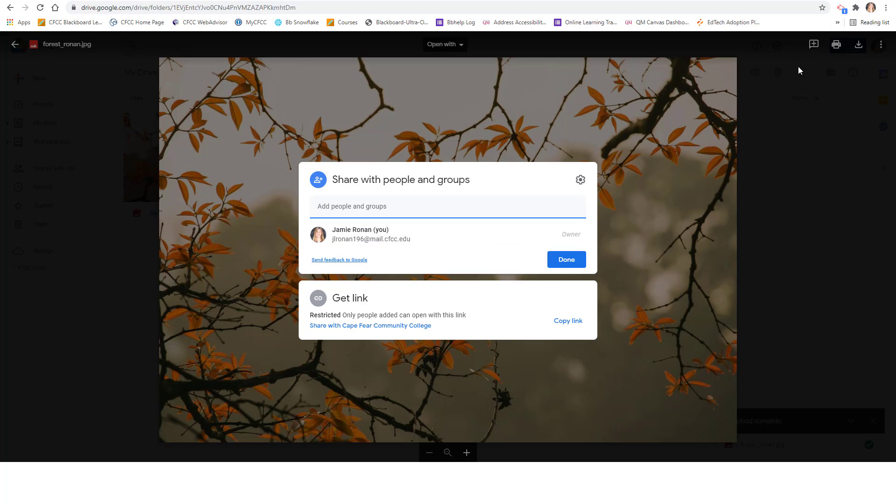
pyautogui.click(323, 325)
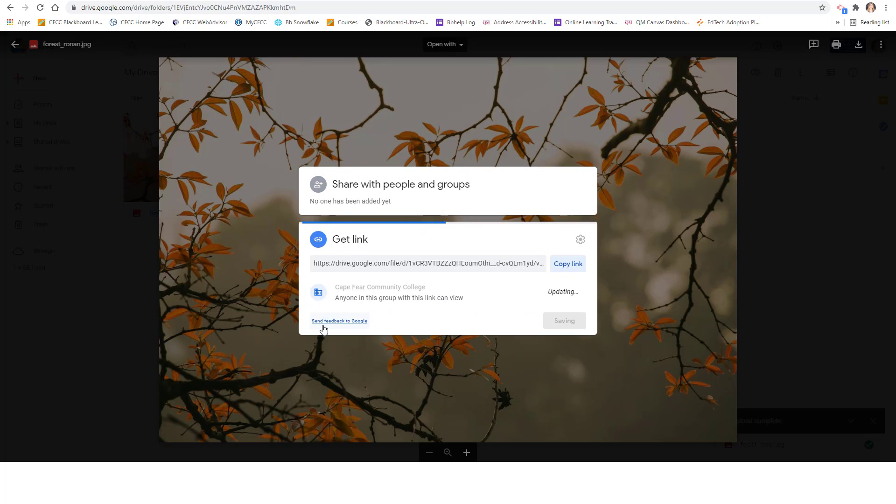
pyautogui.click(433, 274)
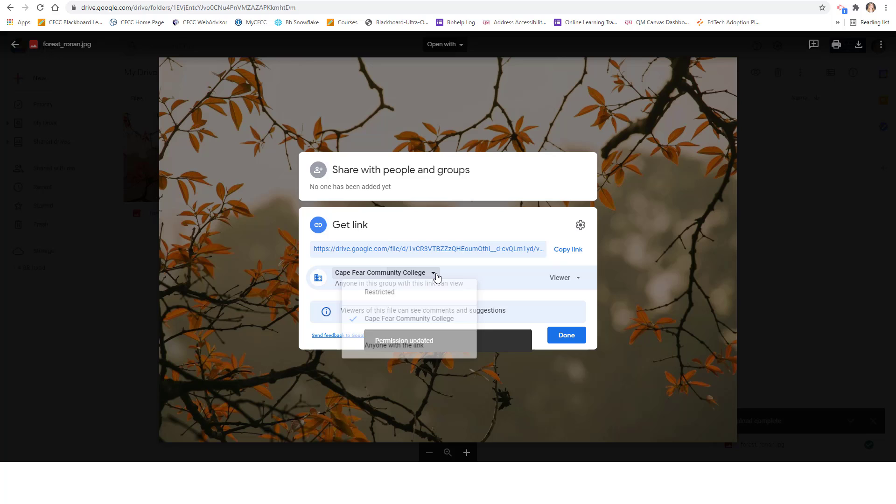
pyautogui.click(443, 357)
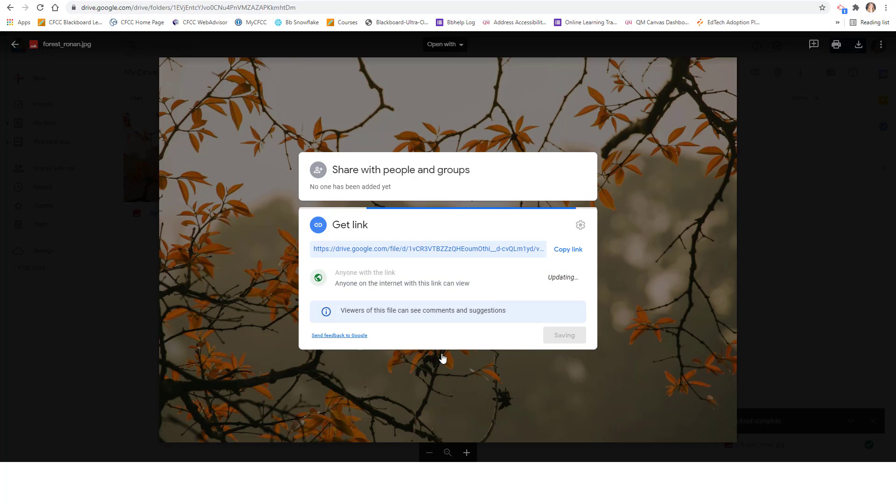
pyautogui.click(564, 335)
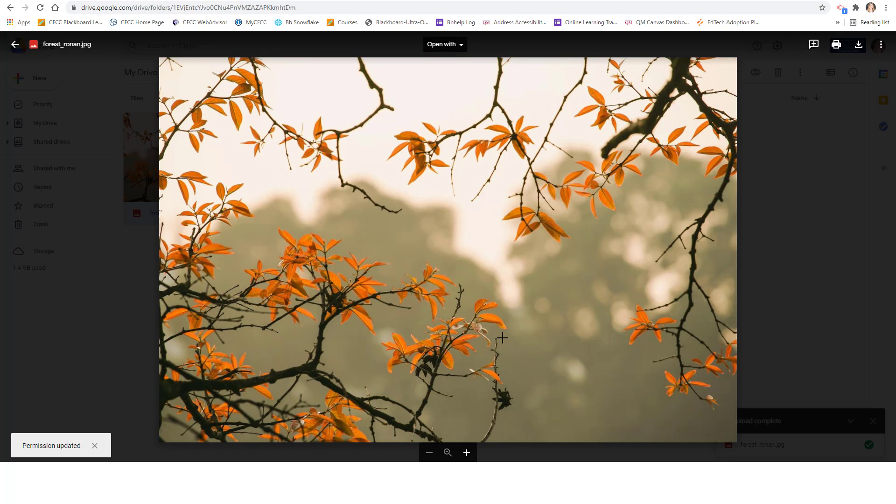
# Copy the public share link for forest_ronan.jpg from its Share settings
pyautogui.click(881, 47)
pyautogui.click(858, 67)
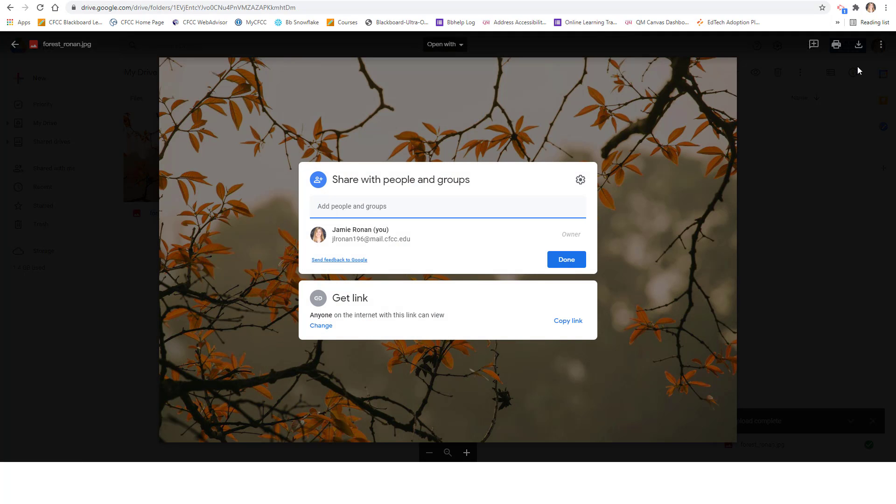
pyautogui.click(580, 323)
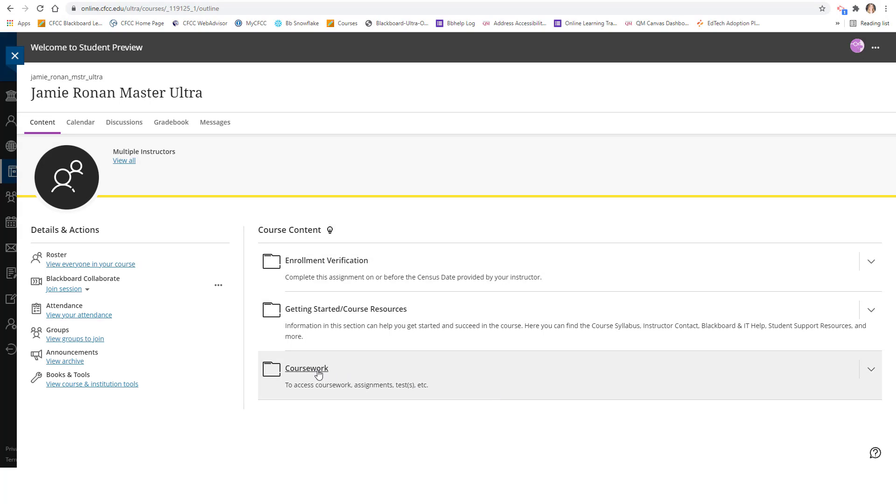
# Go through Coursework > Unit 3 and open the Unit 3: Project Submission assessment
pyautogui.click(319, 374)
pyautogui.scroll(-2, 319, 378)
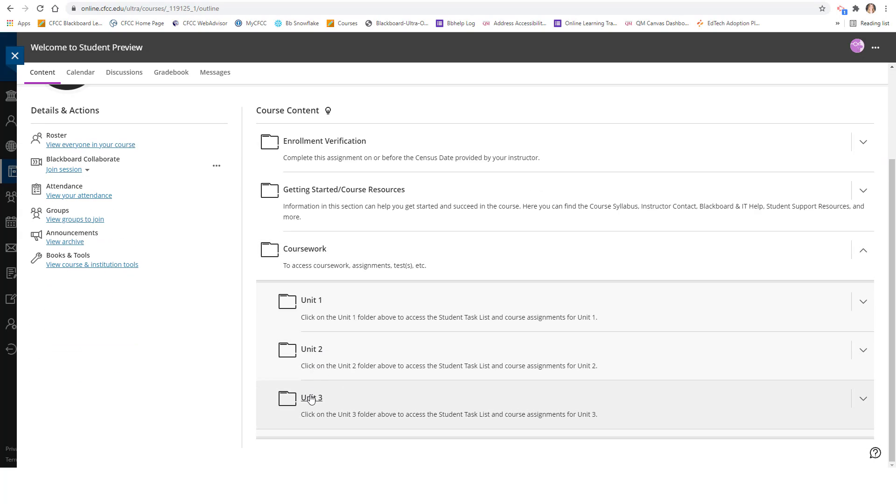
pyautogui.click(311, 399)
pyautogui.scroll(-1, 311, 400)
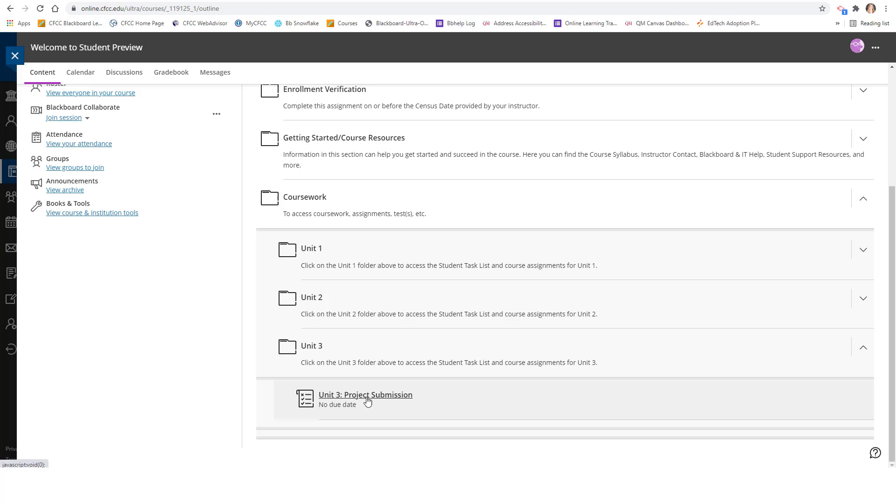
pyautogui.click(368, 401)
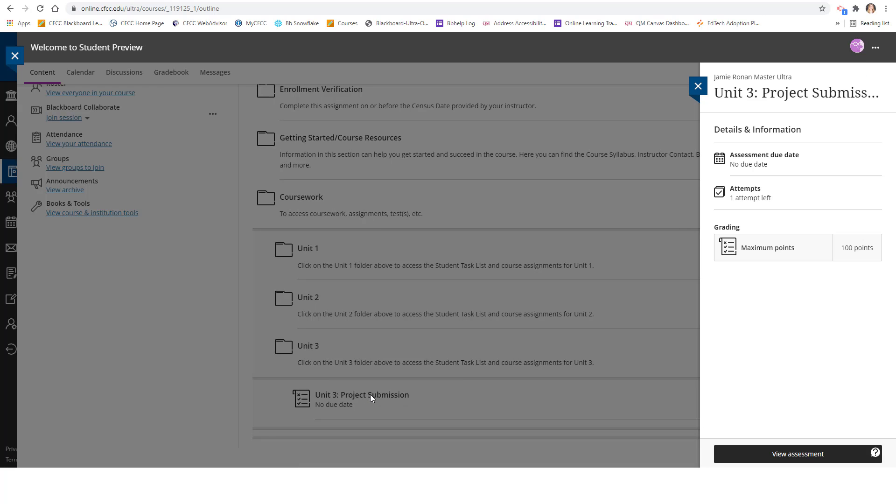
pyautogui.click(850, 457)
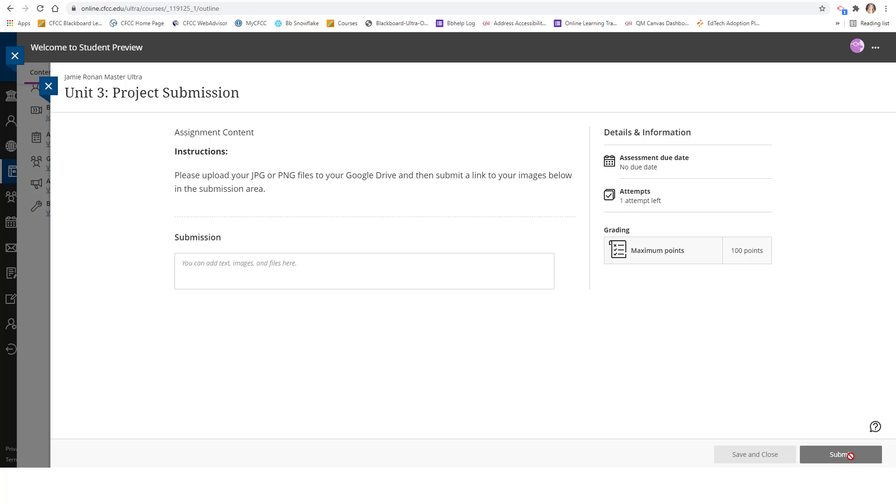
# Paste the copied Drive link into the Submission box and select the pasted URL
pyautogui.click(321, 267)
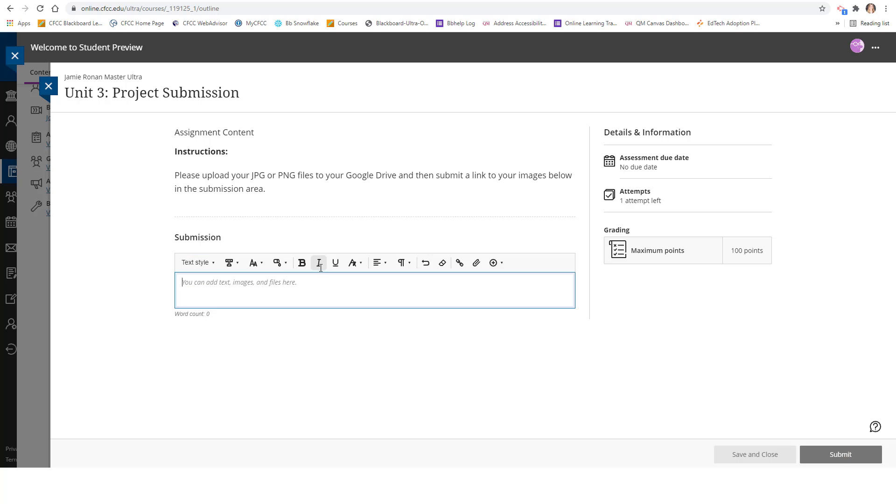
pyautogui.rightClick(301, 290)
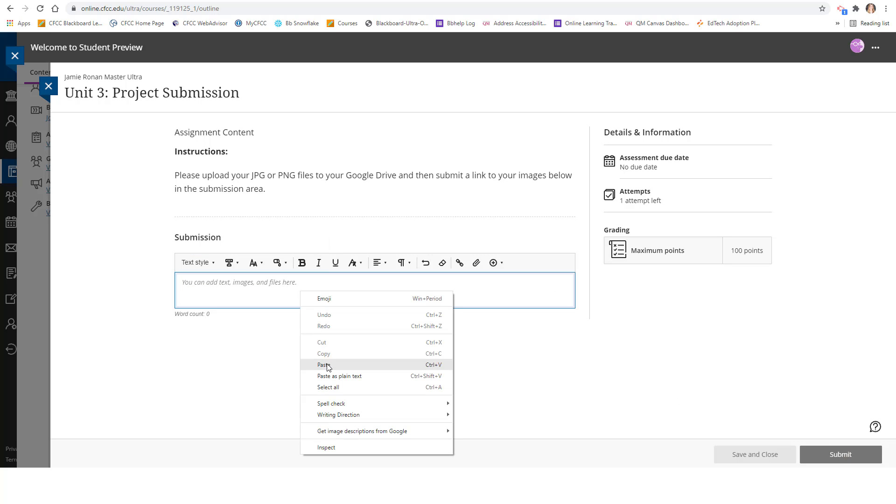
pyautogui.click(325, 365)
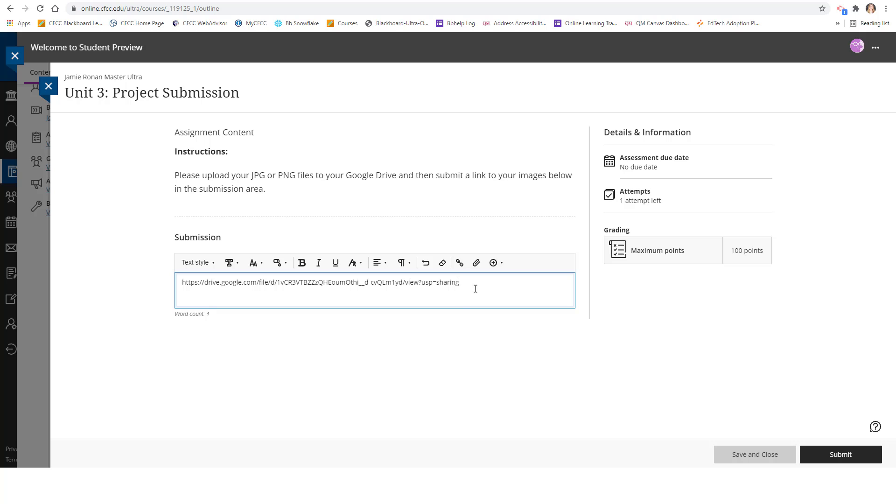
pyautogui.moveTo(476, 286); pyautogui.dragTo(177, 283)
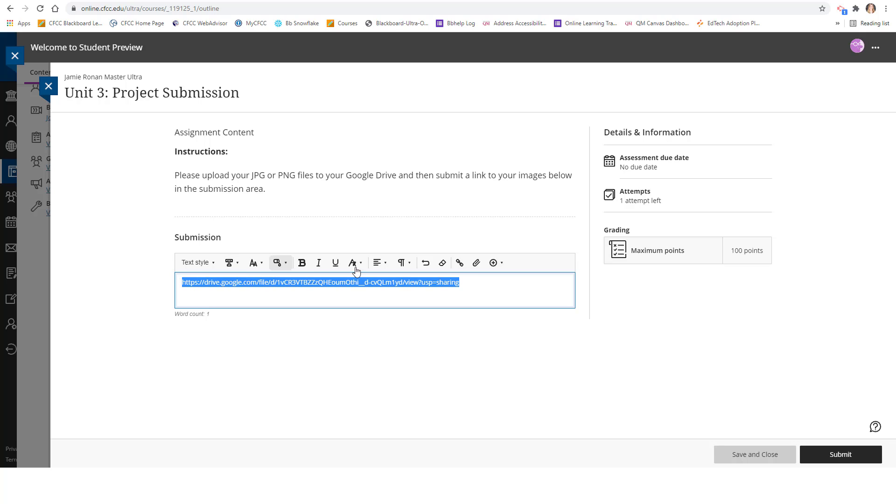
# Make the selected text a hyperlink, with the pasted Google Drive URL as its Link URL
pyautogui.click(461, 263)
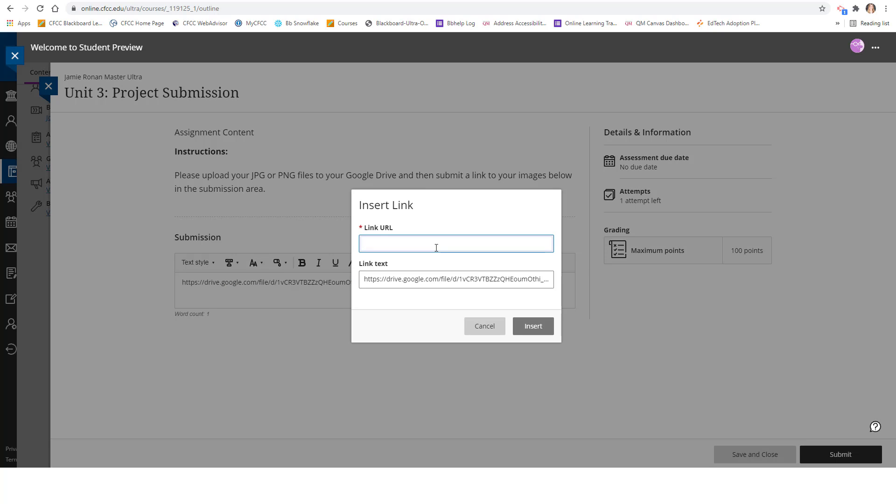
pyautogui.rightClick(436, 247)
pyautogui.click(468, 320)
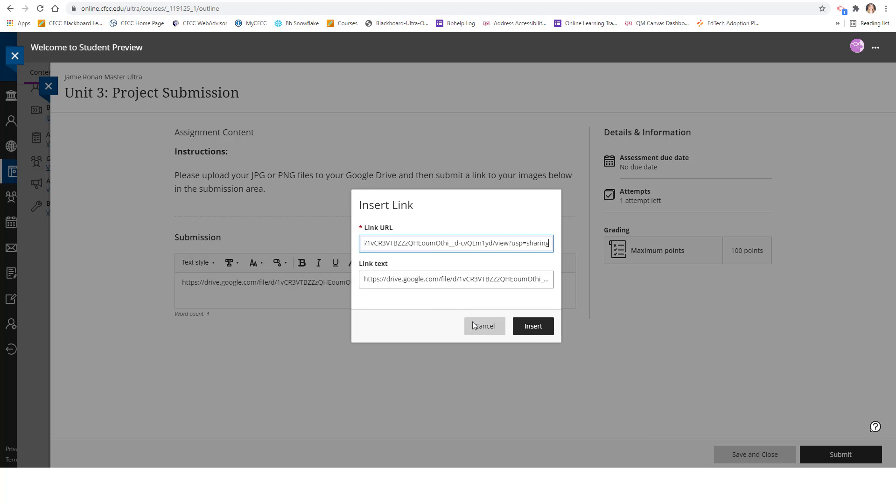
pyautogui.click(537, 329)
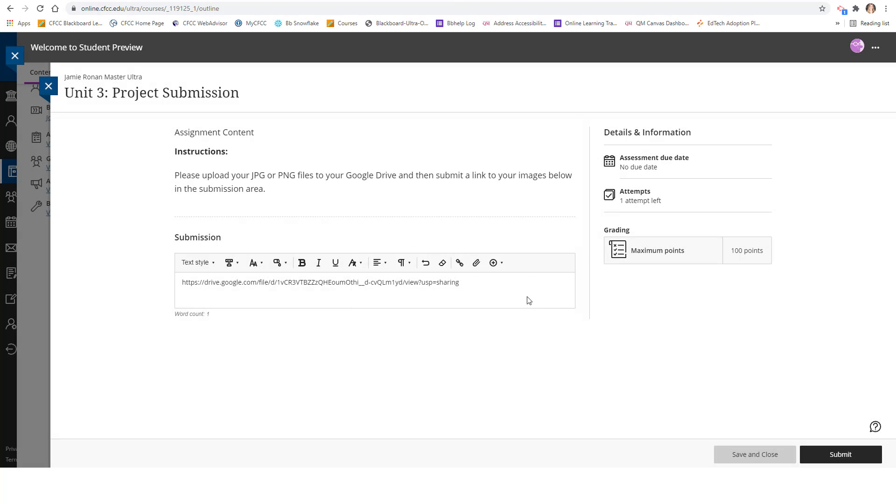